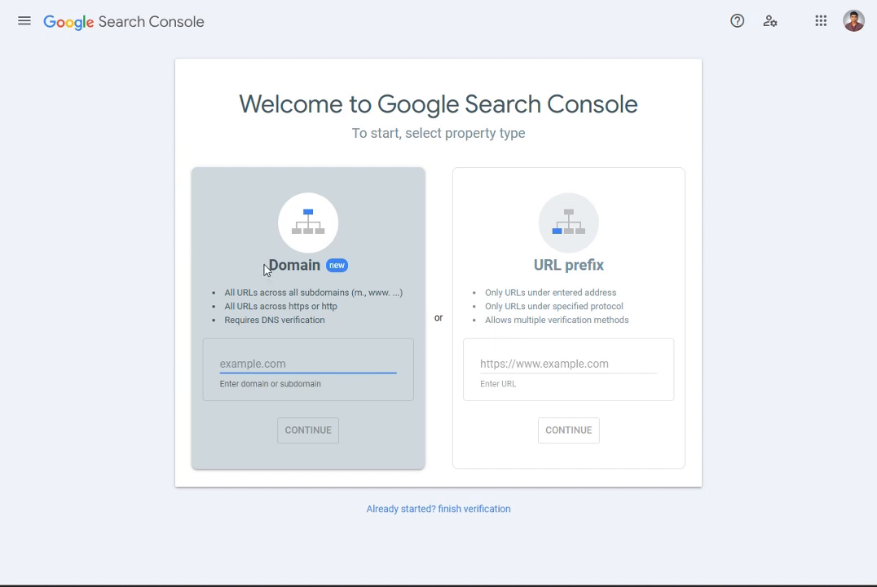
left_click_drag(272, 276, 325, 278)
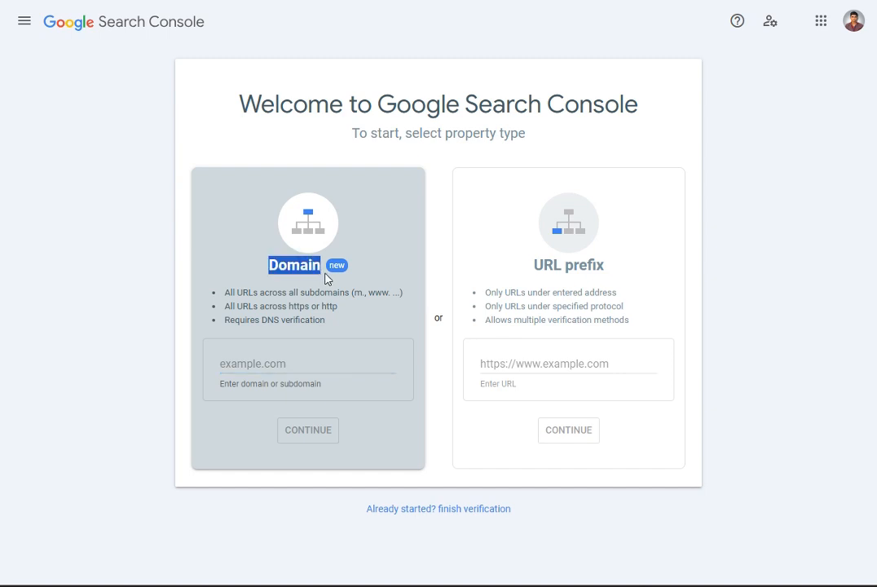
left_click(325, 276)
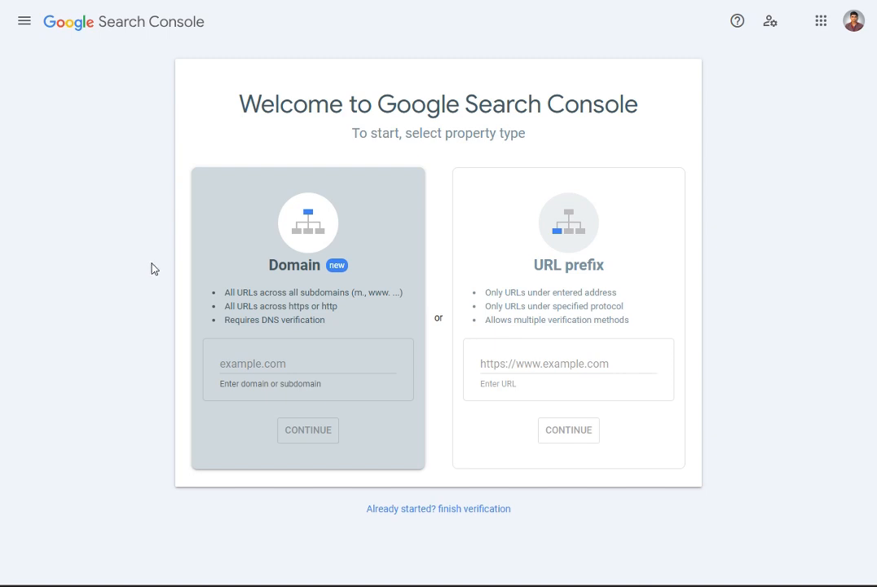
left_click(264, 364)
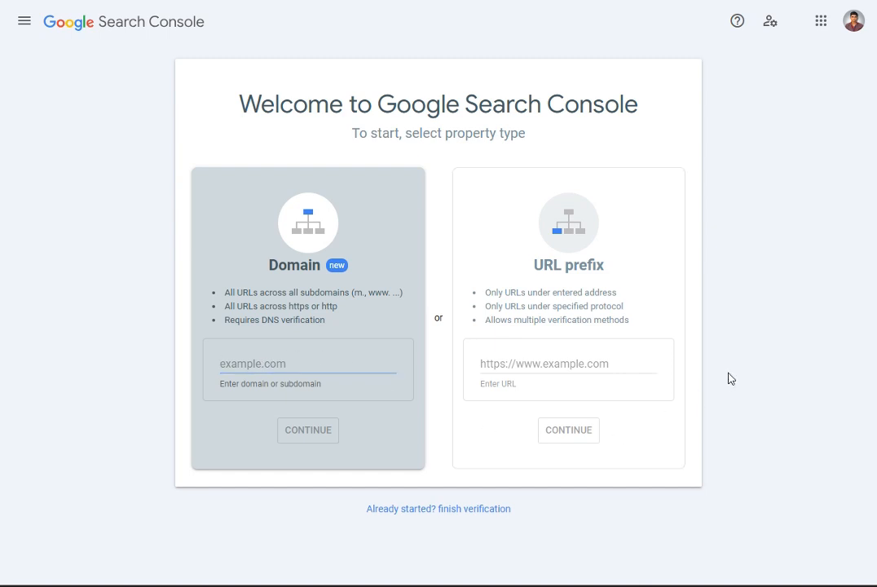
left_click(618, 362)
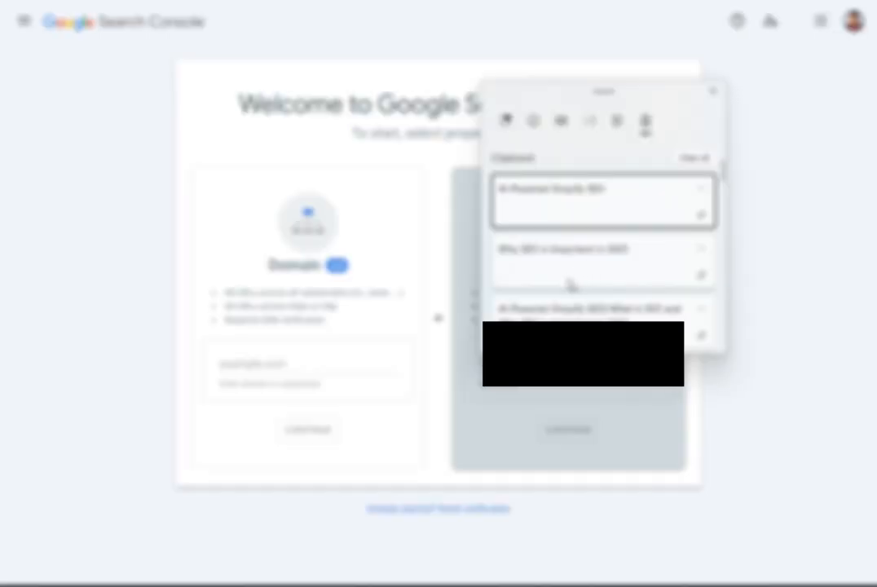
scroll(569, 285, "down", 3)
scroll(569, 285, "down", 2)
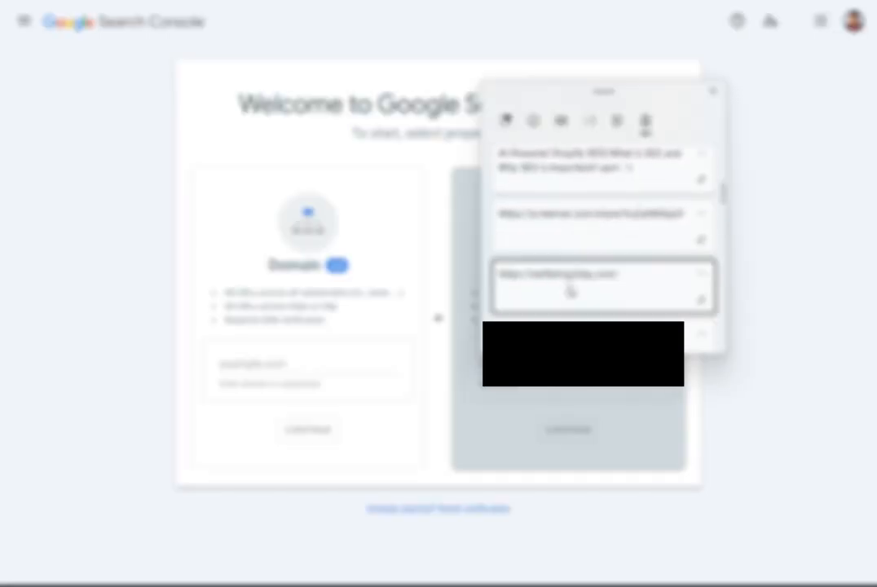
left_click(567, 286)
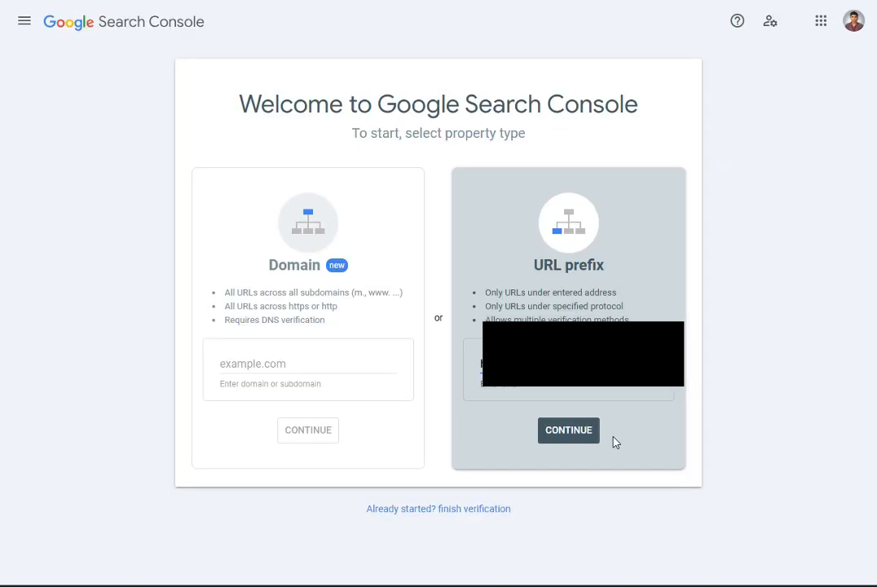
left_click(569, 430)
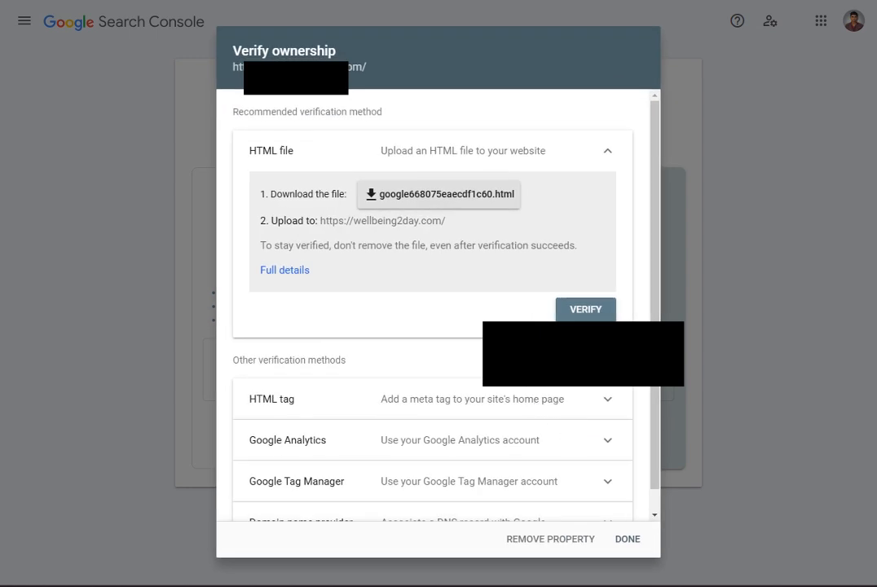
Step: Examine the HTML file and HTML tag verification methods, including where the meta tag belongs in the home page code
left_click(503, 147)
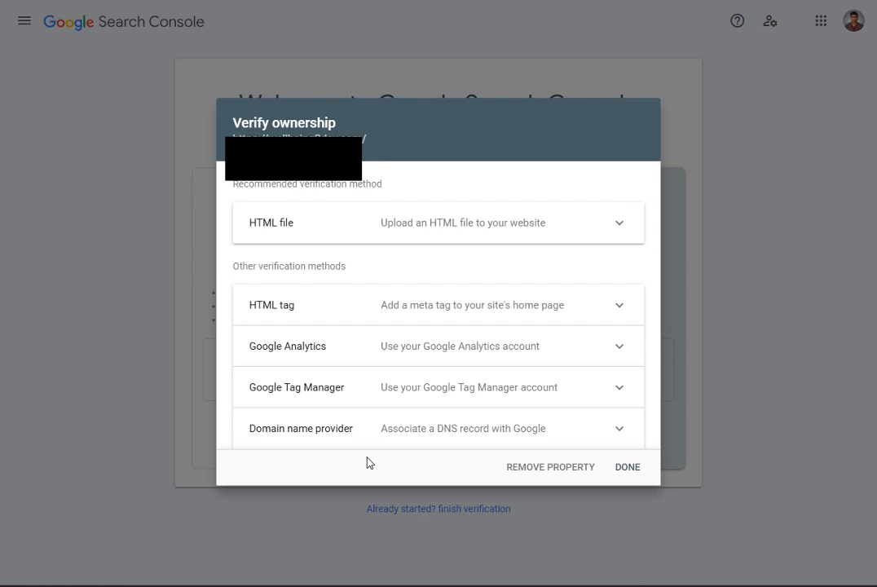
left_click(342, 236)
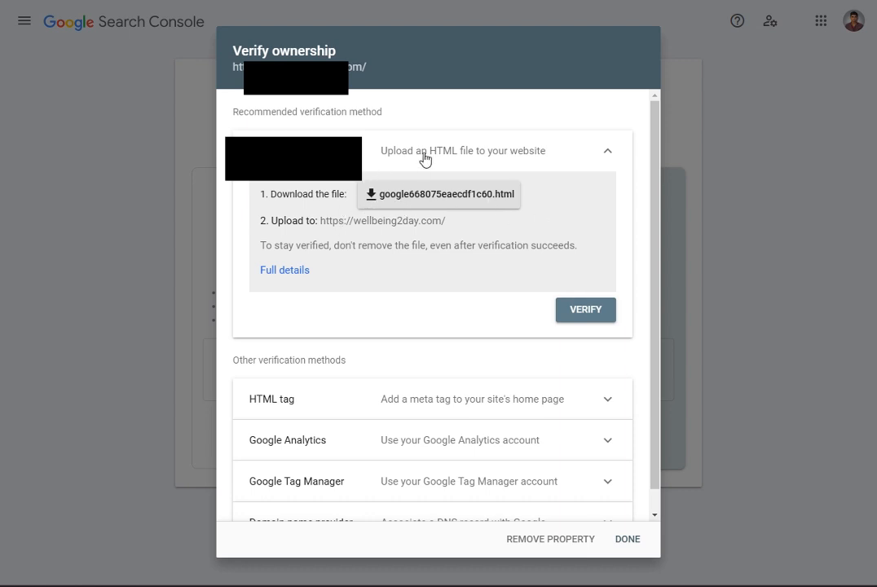
left_click(424, 157)
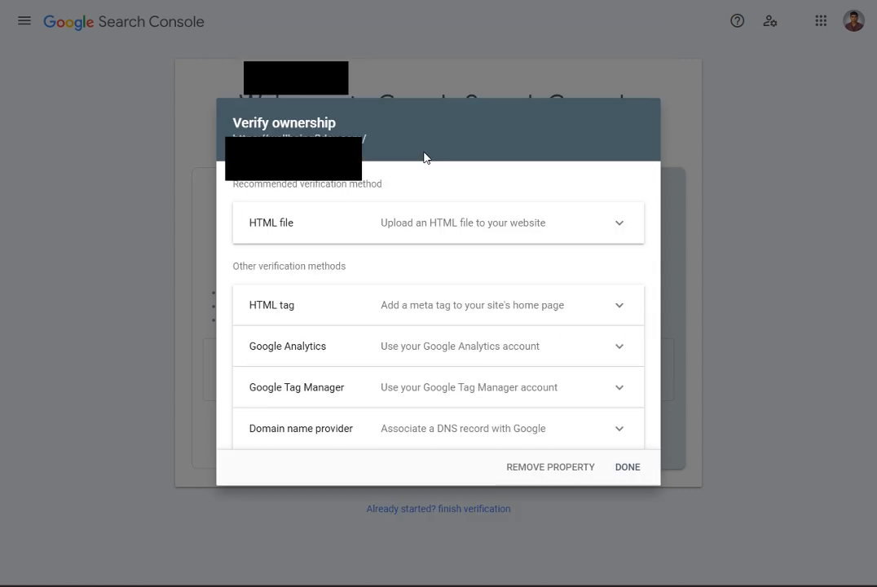
left_click(408, 308)
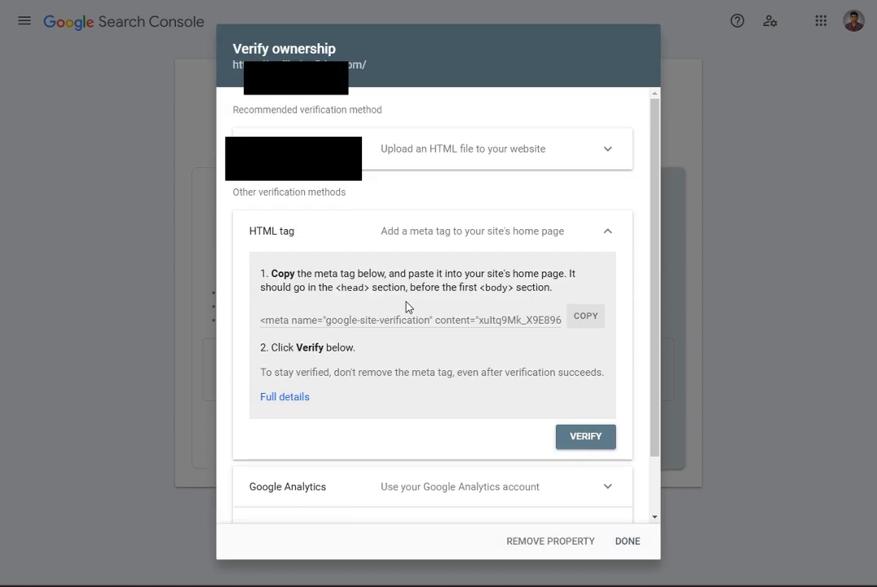
left_click(400, 234)
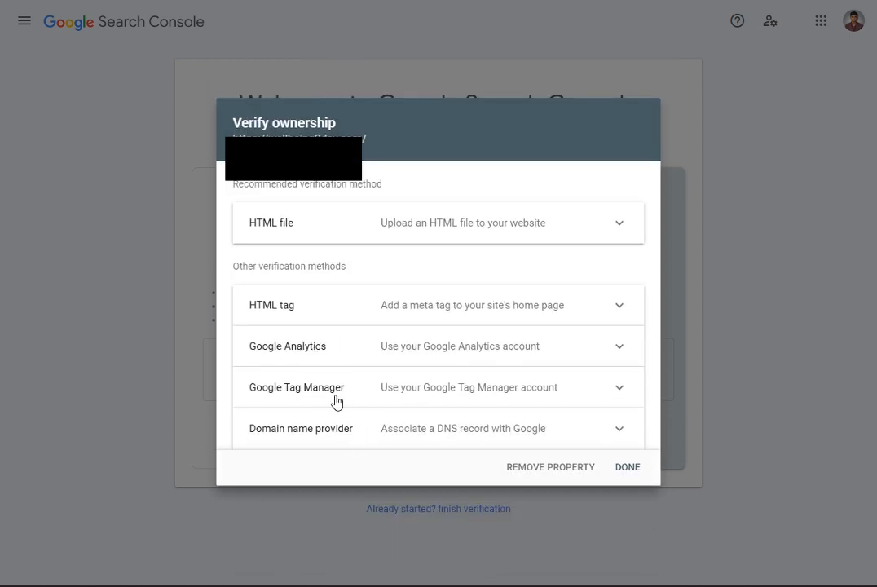
left_click(400, 308)
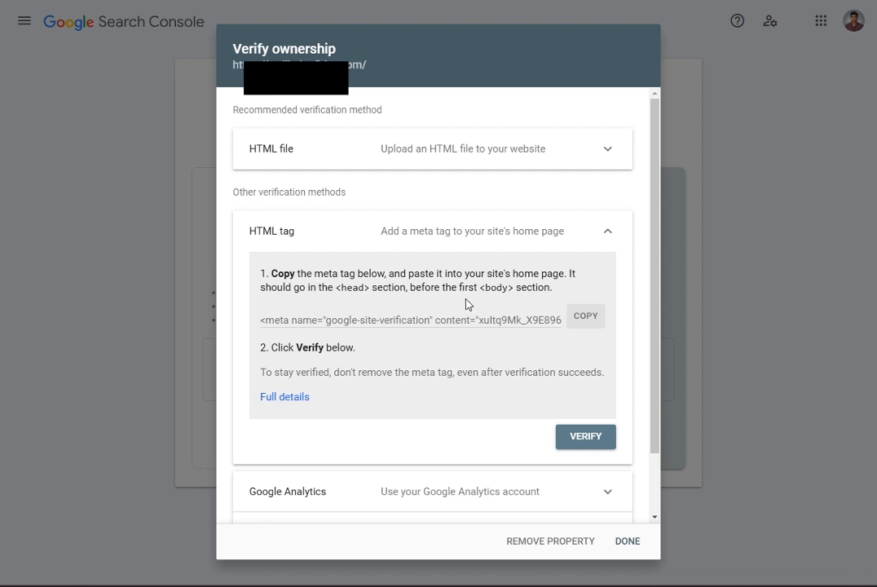
left_click(580, 324)
left_click_drag(339, 288, 550, 290)
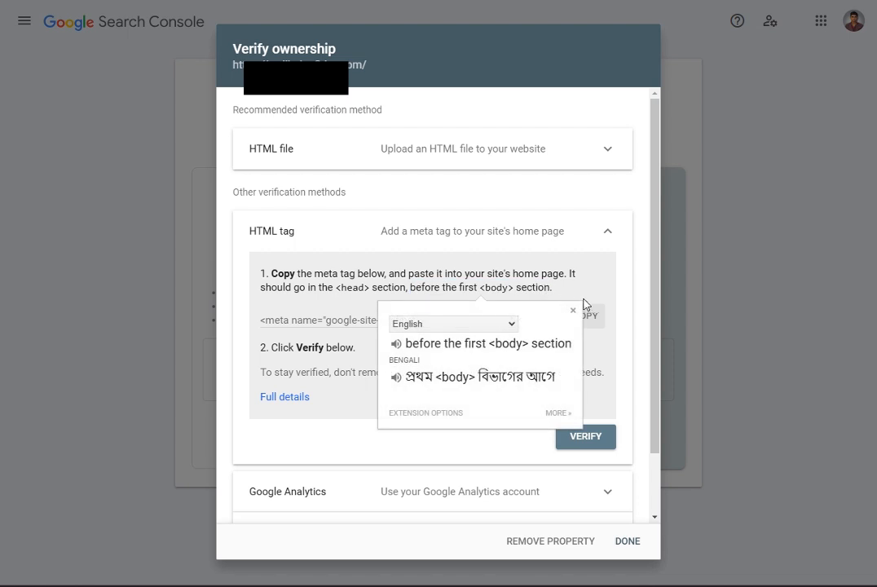
left_click(580, 285)
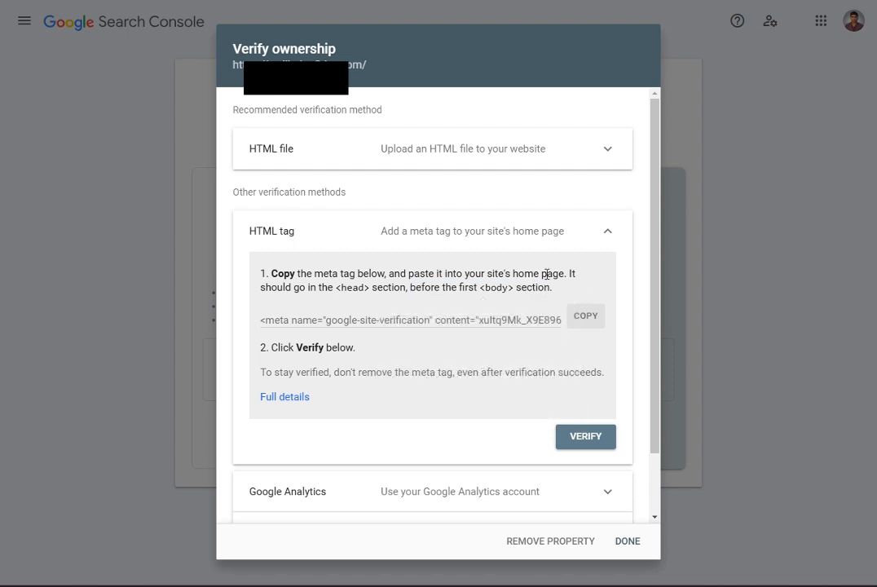
left_click(604, 235)
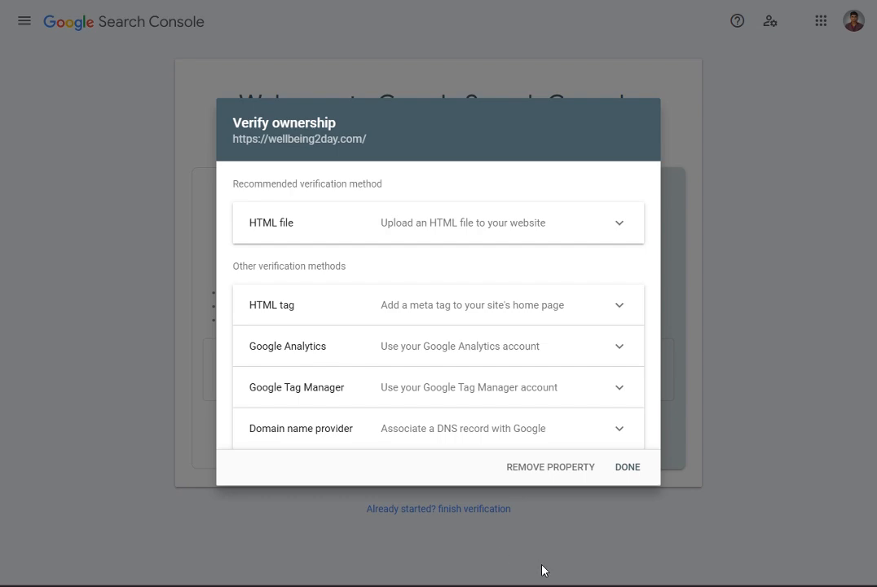
Step: Switch to the Shopify admin and open theme.liquid in the code editor of the current online store theme
mouse_move(550, 586)
left_click(554, 514)
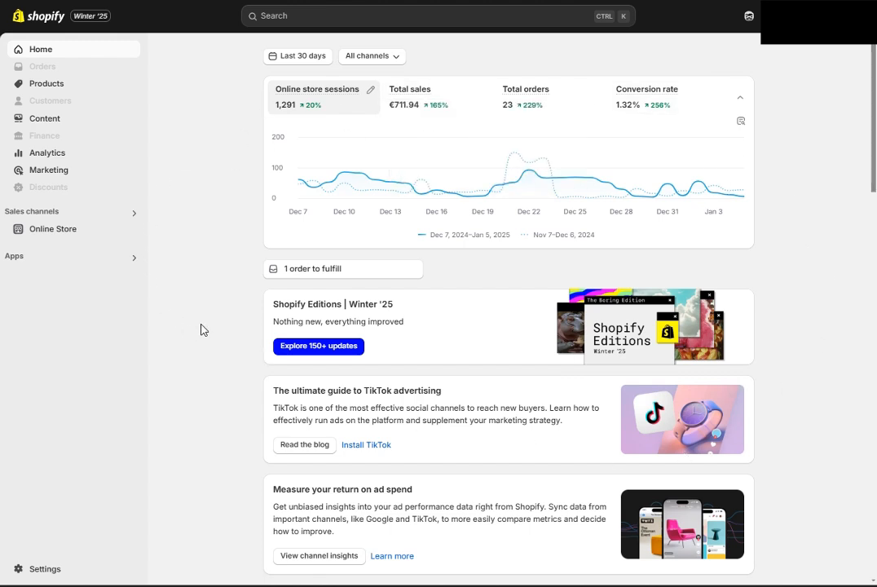
left_click(65, 233)
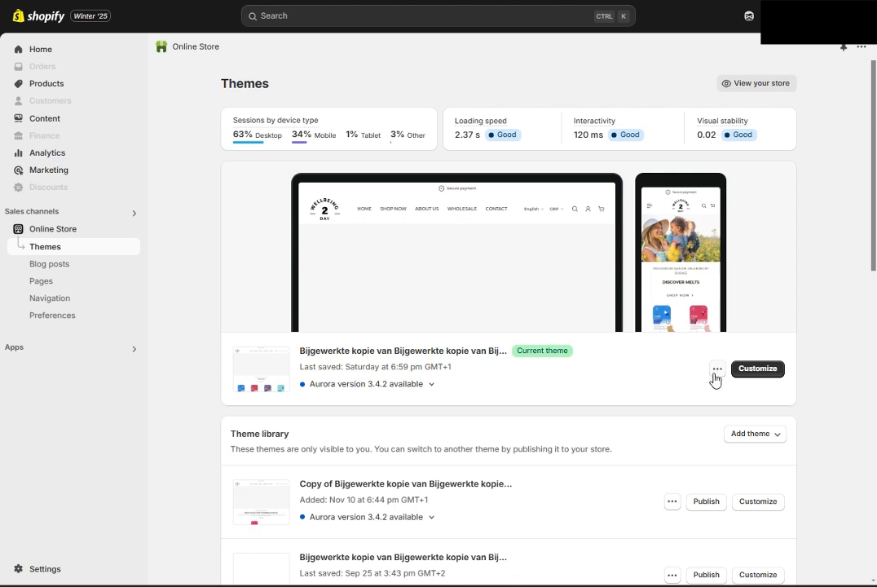
left_click(715, 375)
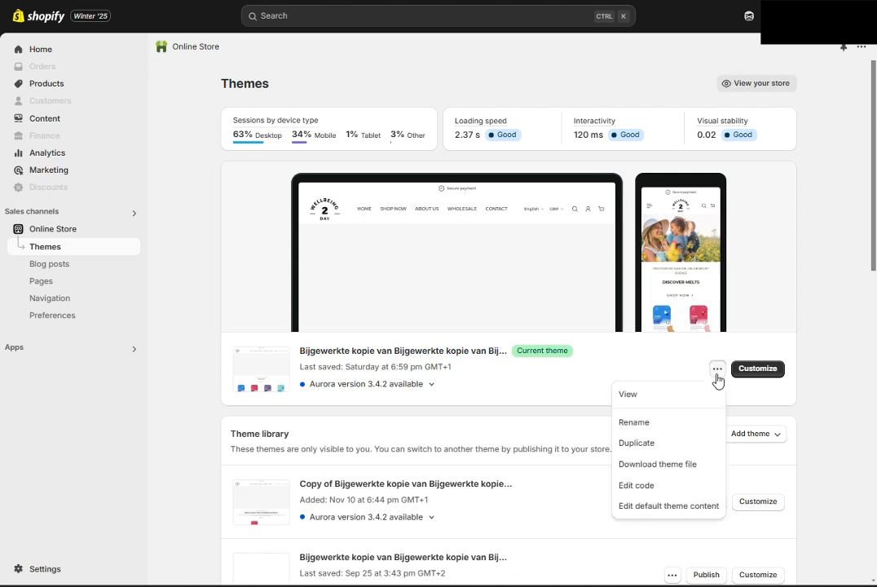
left_click(649, 488)
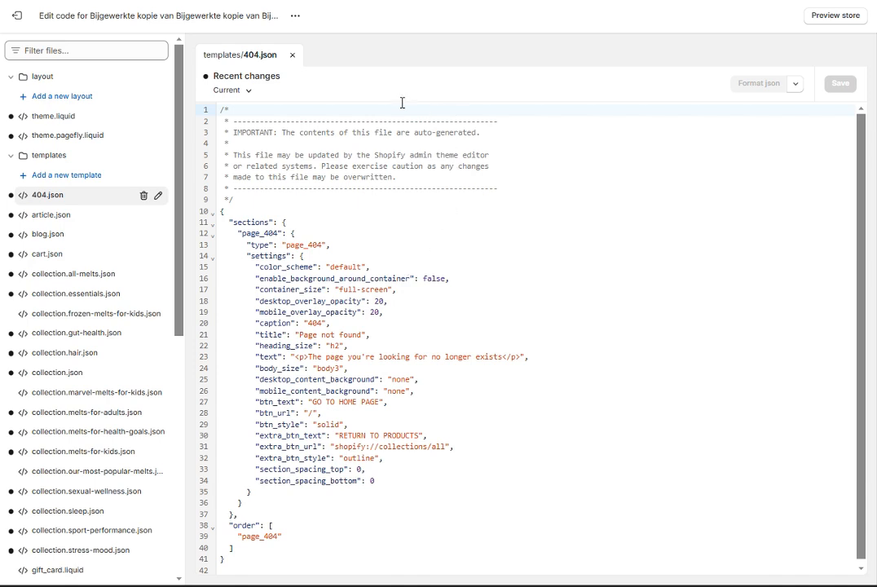
left_click(81, 119)
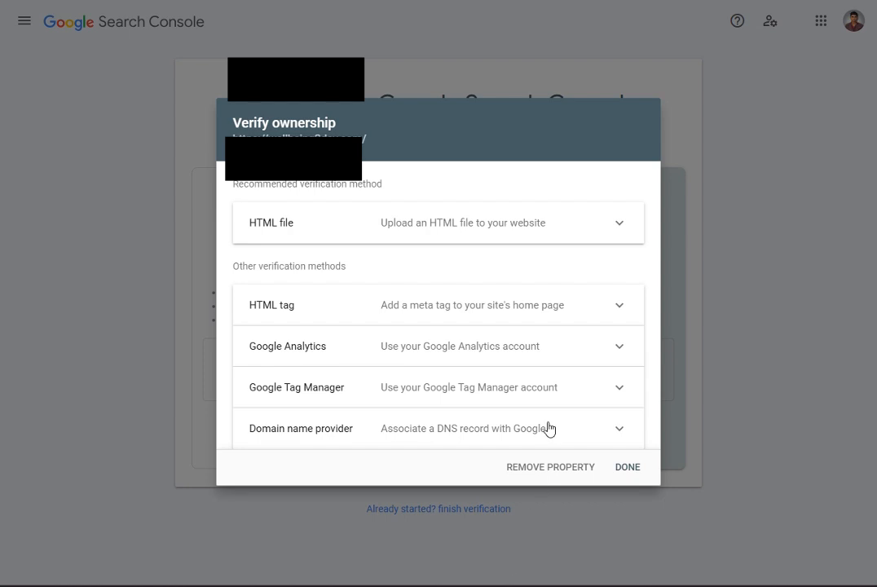
Step: Back in Google Search Console, expand the HTML tag verification method and copy its site verification meta tag
left_click(432, 301)
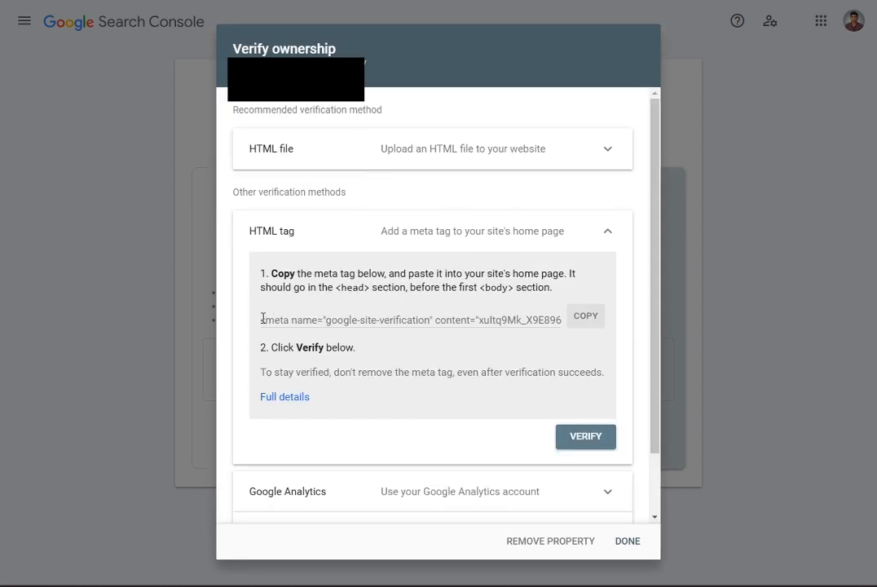
left_click_drag(262, 318, 539, 341)
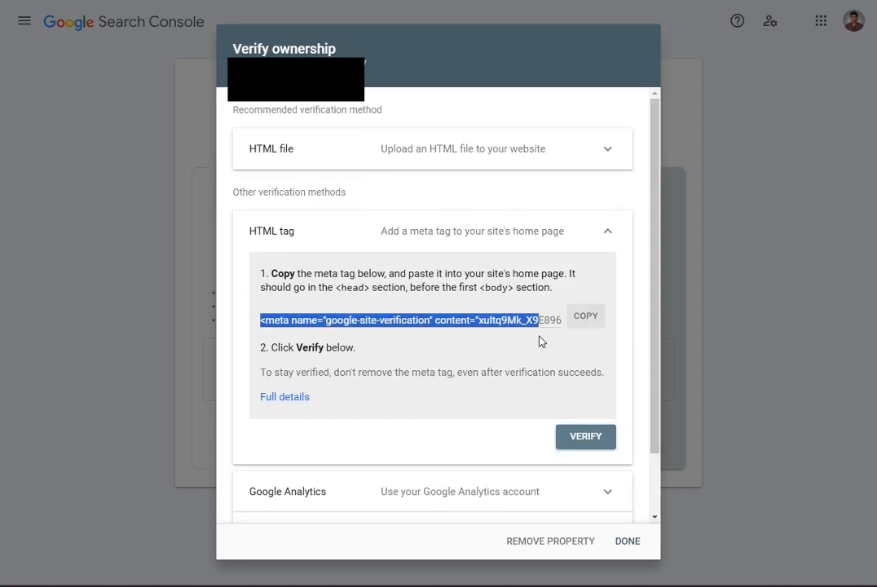
left_click(481, 281)
left_click_drag(340, 291, 383, 289)
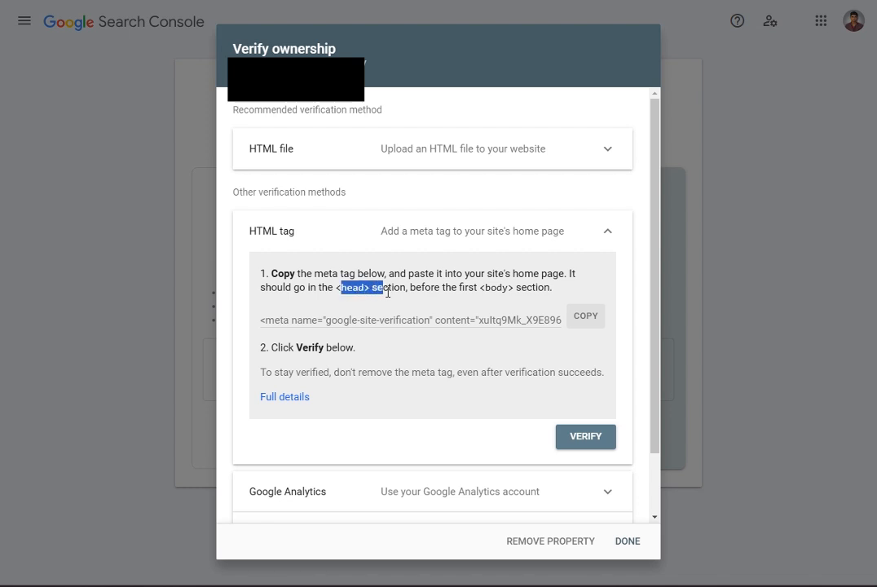
left_click(467, 300)
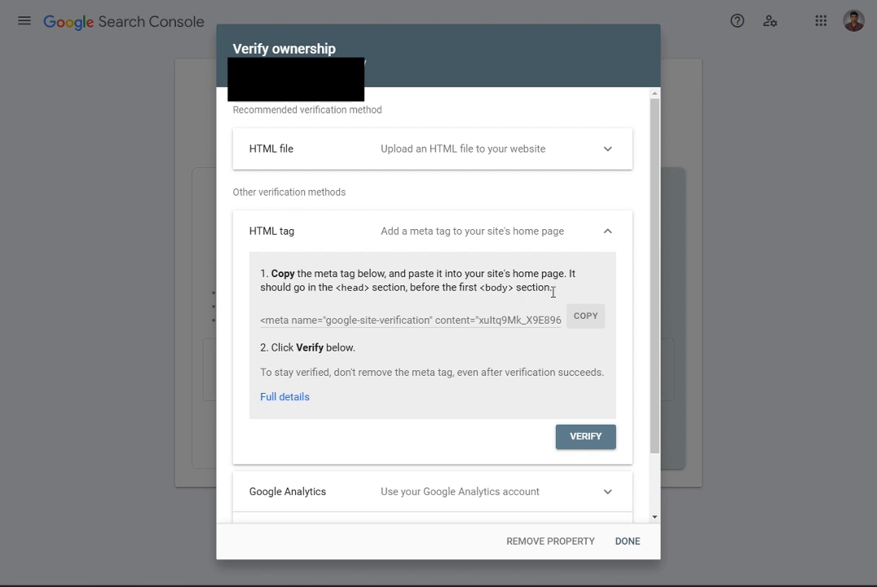
left_click(584, 319)
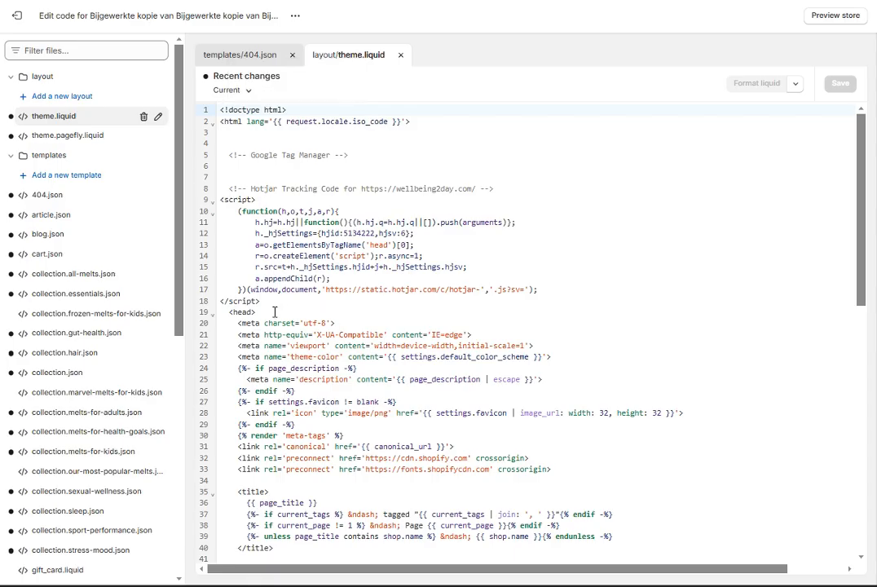
Step: In Shopify's theme.liquid, paste the Google site verification meta tag on a new line directly below the opening <head> tag
scroll(236, 259, "down", 2)
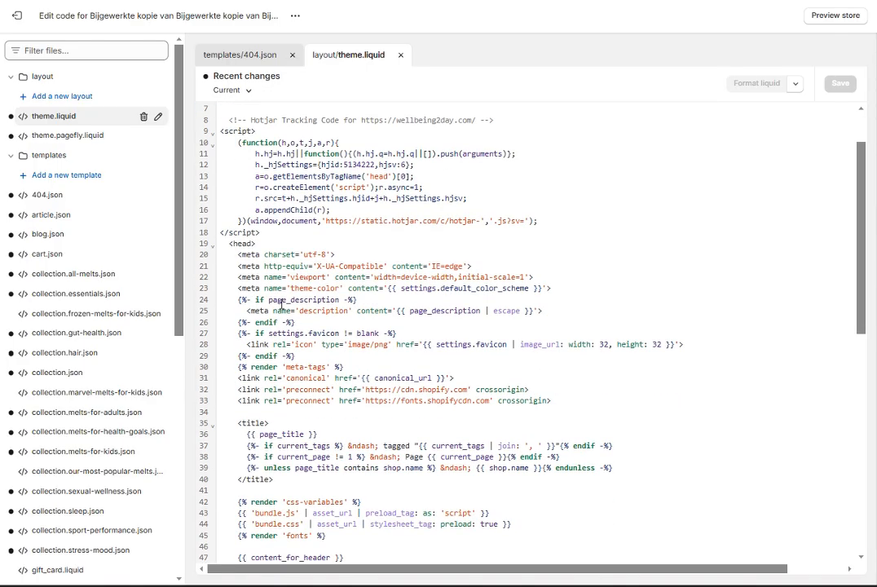
left_click(250, 243)
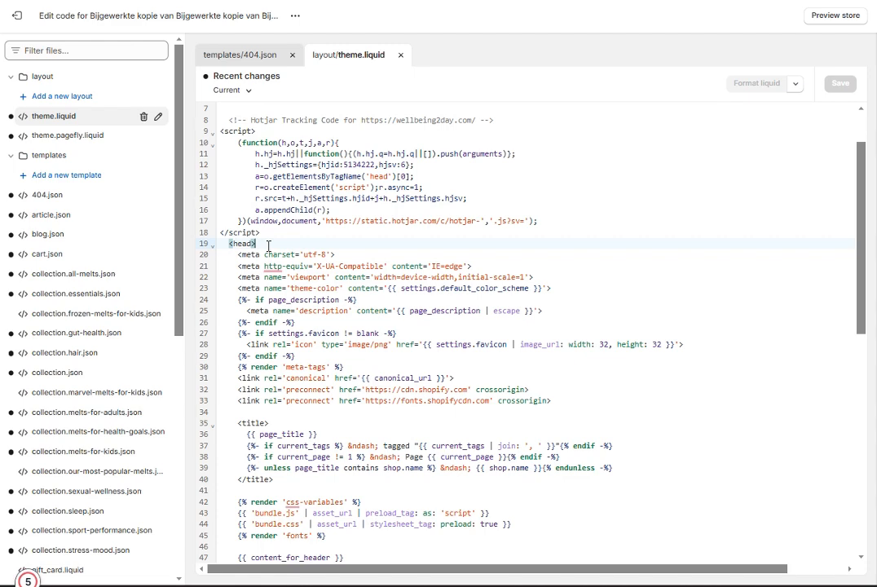
key("Return")
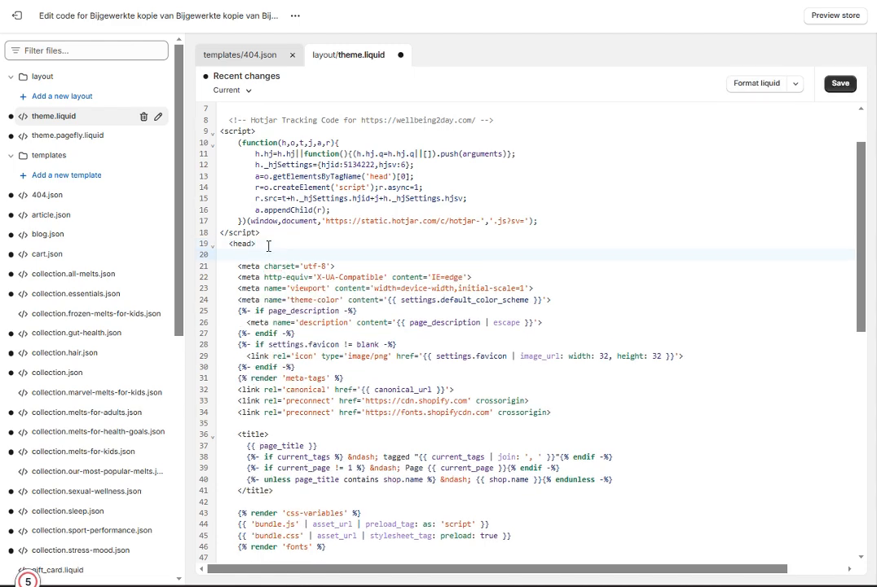
key("ctrl+v")
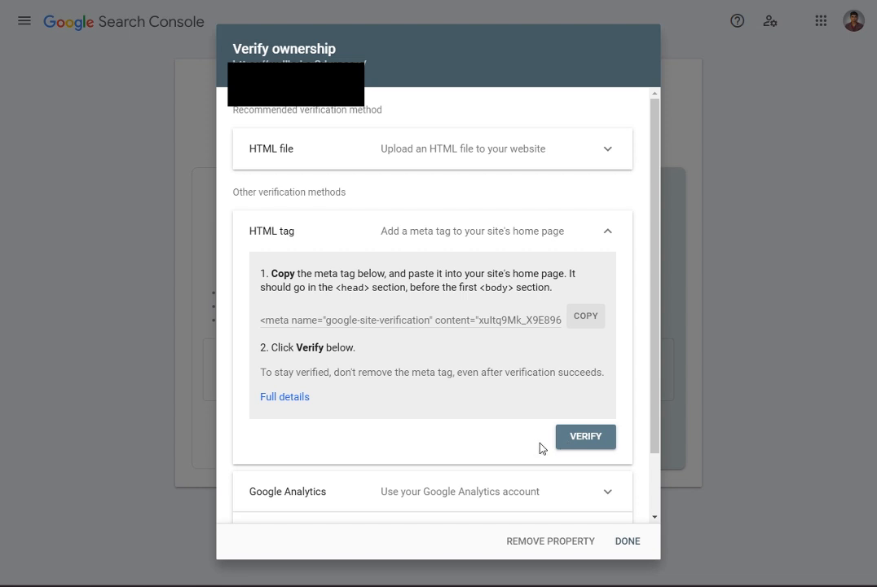
mouse_move(550, 585)
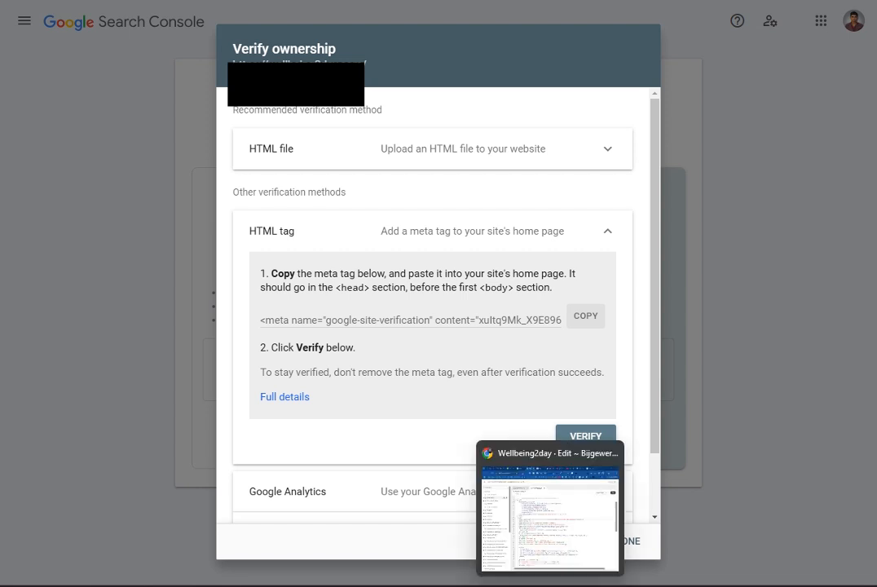
left_click(550, 513)
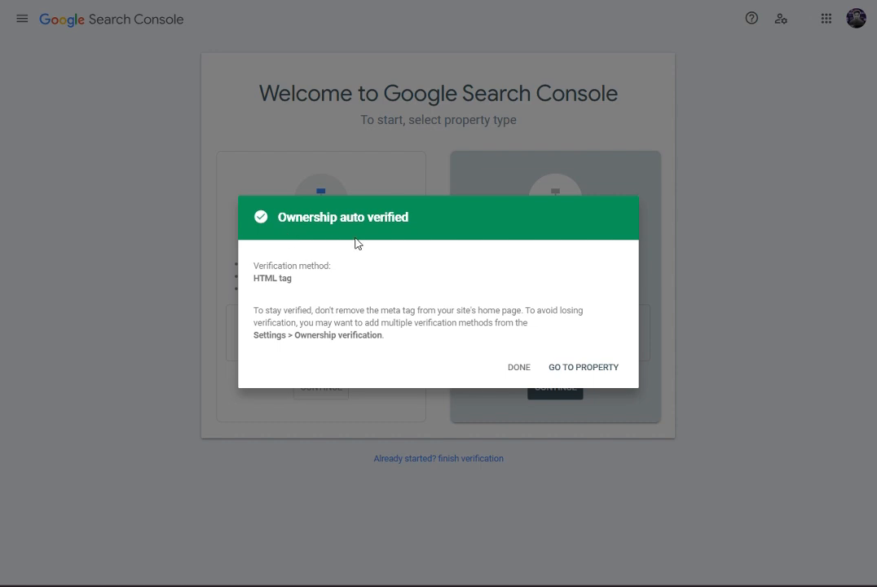
left_click(576, 374)
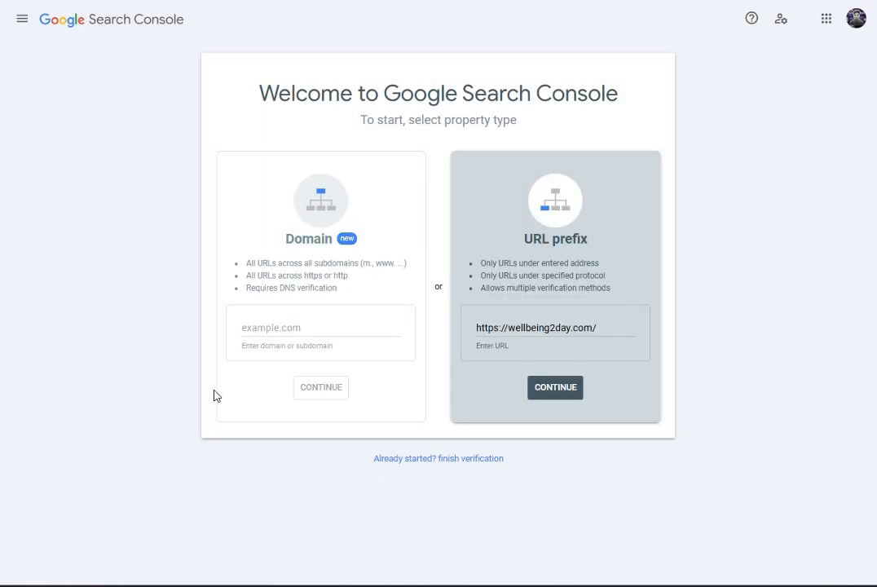